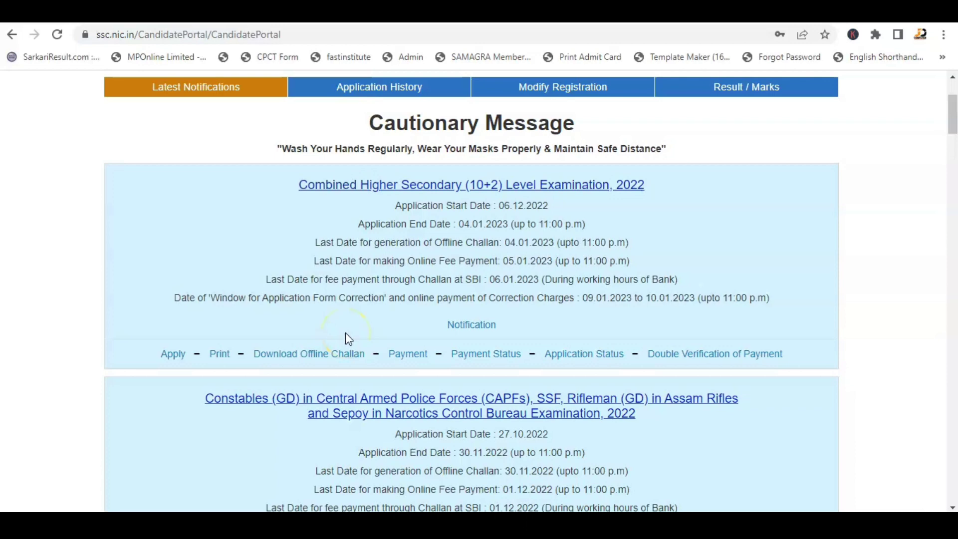
Step: Open the application form for the Combined Higher Secondary (10+2) Level Examination, 2022
click(169, 365)
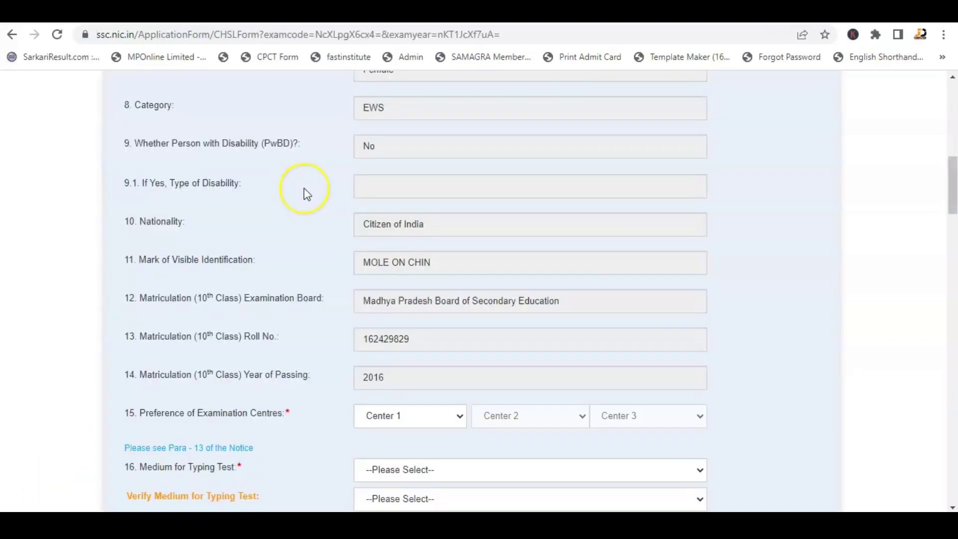
scroll(304, 190, down, 3)
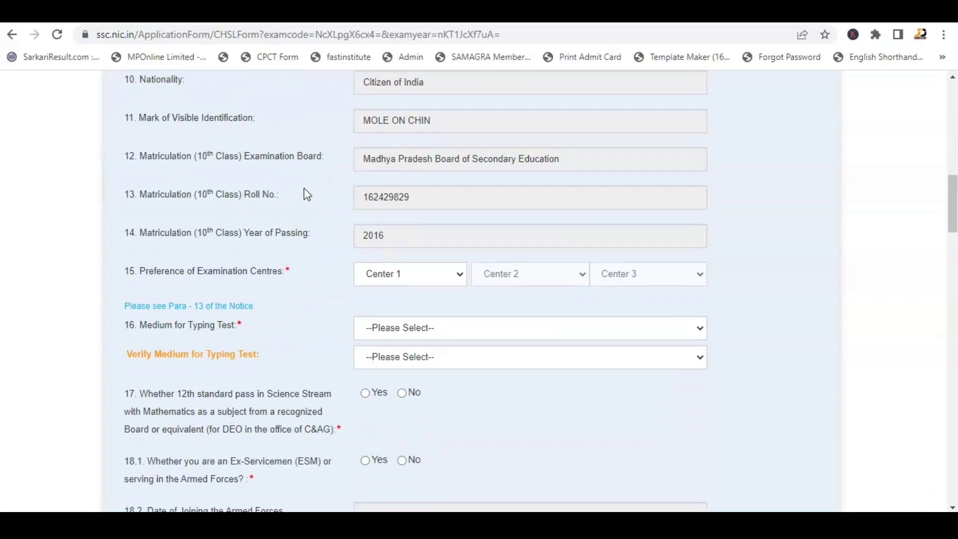
Step: Set the first preferred examination centre to MPR-Bhopal(6001)
click(409, 274)
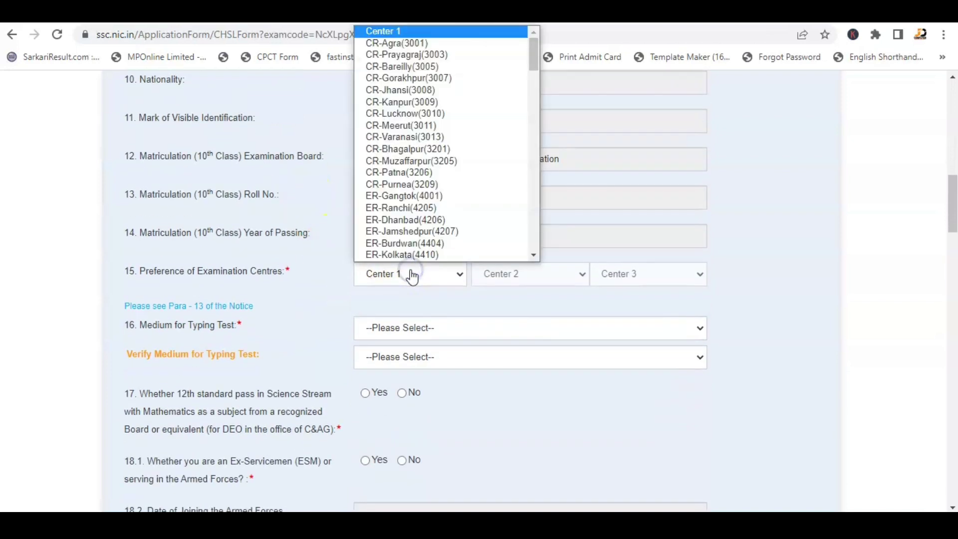
key(m)
key(Down)
key(Down)
key(Down)
key(Down)
key(Down)
key(Down)
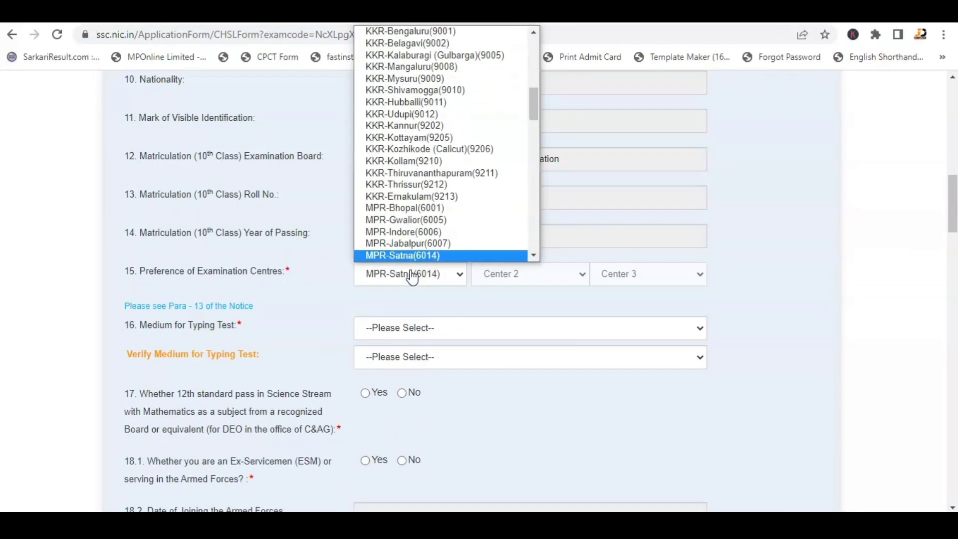
key(Down)
key(Down)
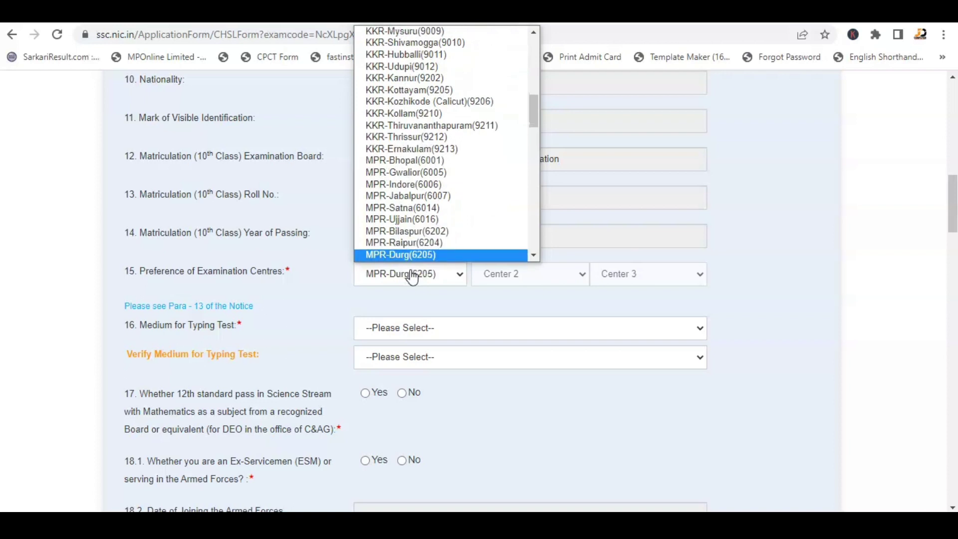
key(m)
key(Down)
key(Down)
key(Down)
key(Down)
key(Down)
key(Down)
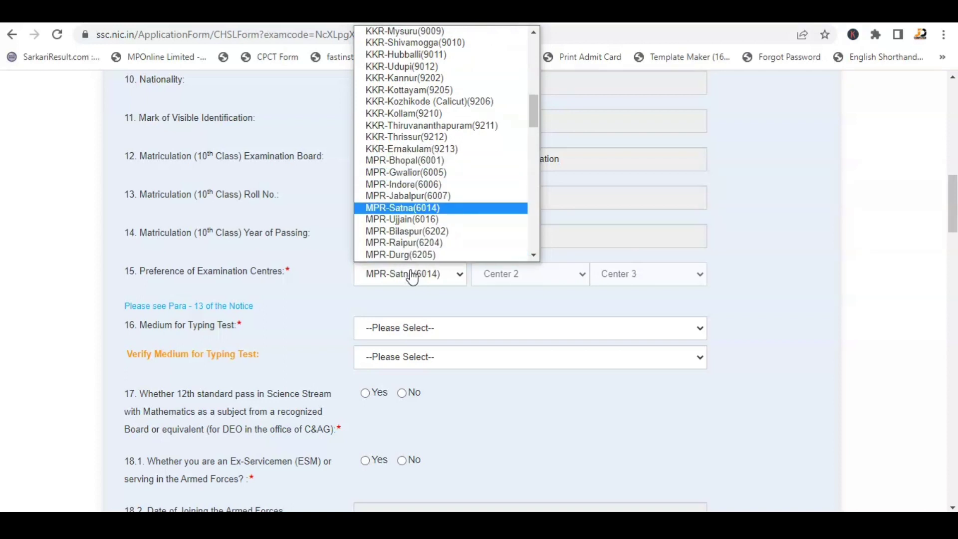
key(Down)
scroll(428, 215, down, 1)
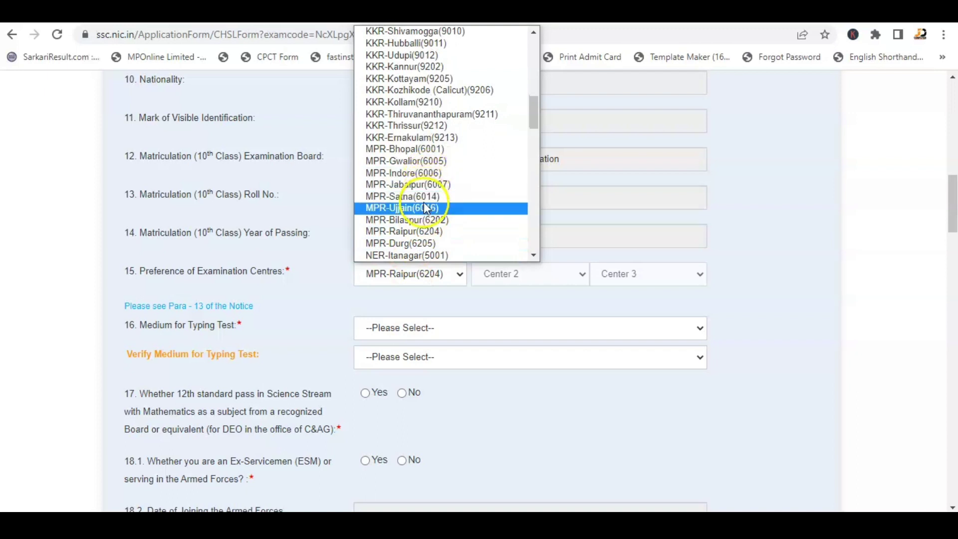
click(428, 149)
Step: Set the second preferred examination centre to MPR-Jabalpur(6007) and the third to MPR-Indore(6006)
click(539, 281)
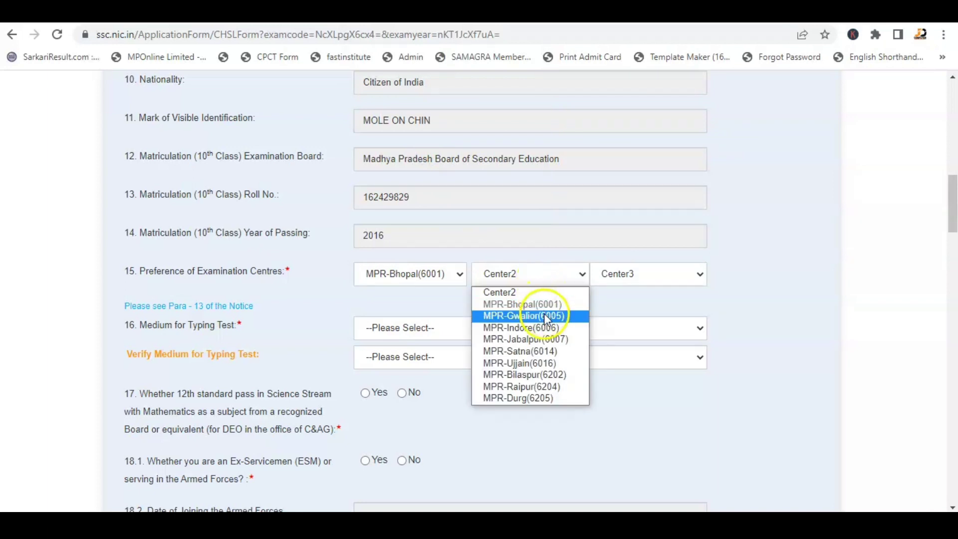
click(545, 344)
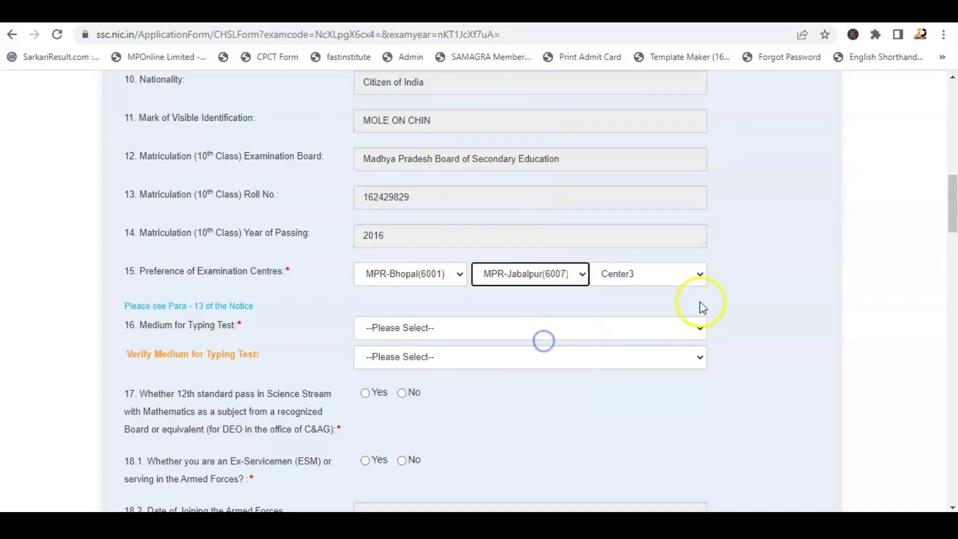
click(654, 274)
click(647, 331)
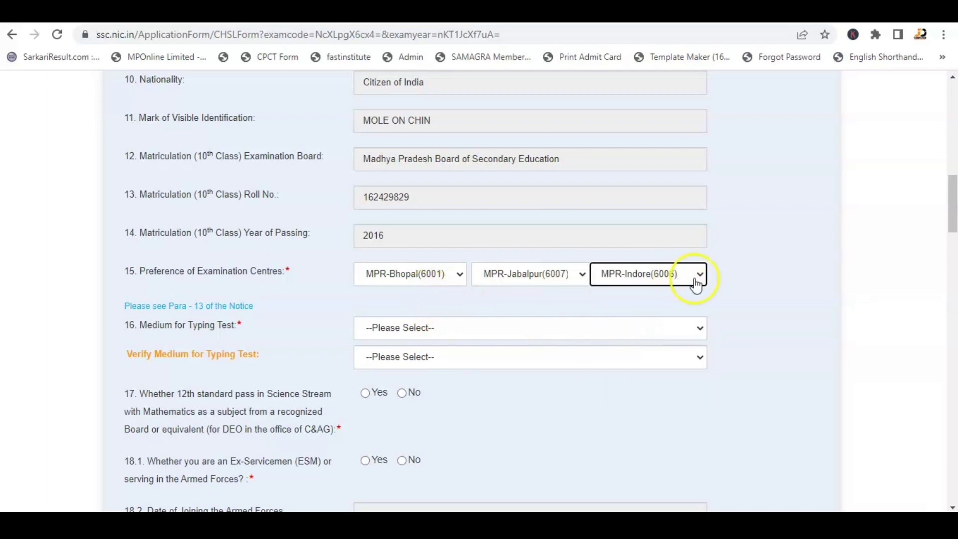
Step: Choose Hindi as the medium for the typing test and verify it with the same language
click(509, 327)
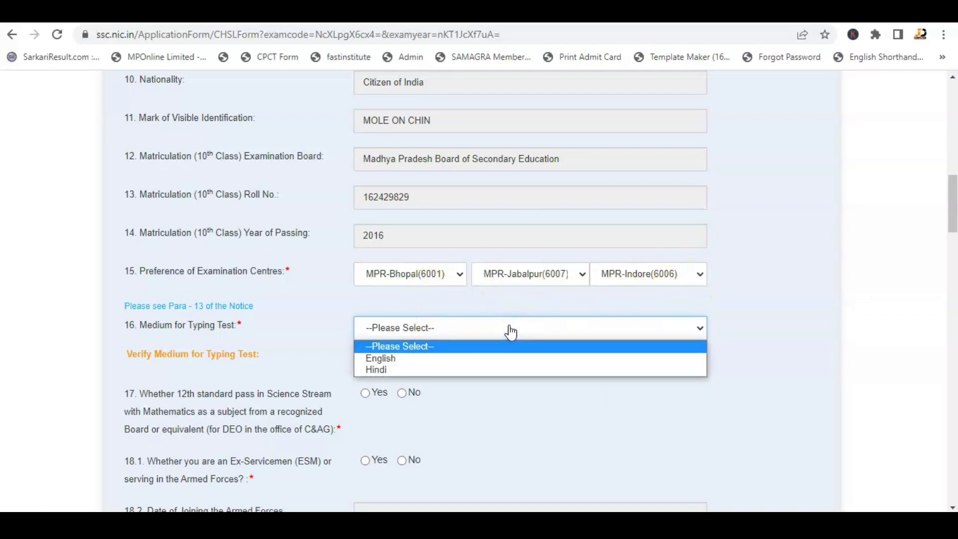
click(220, 344)
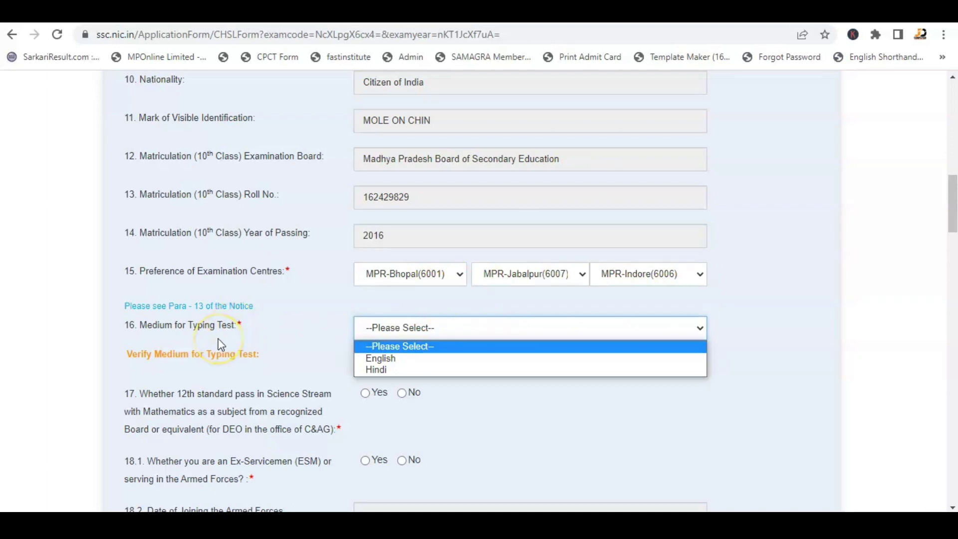
click(374, 372)
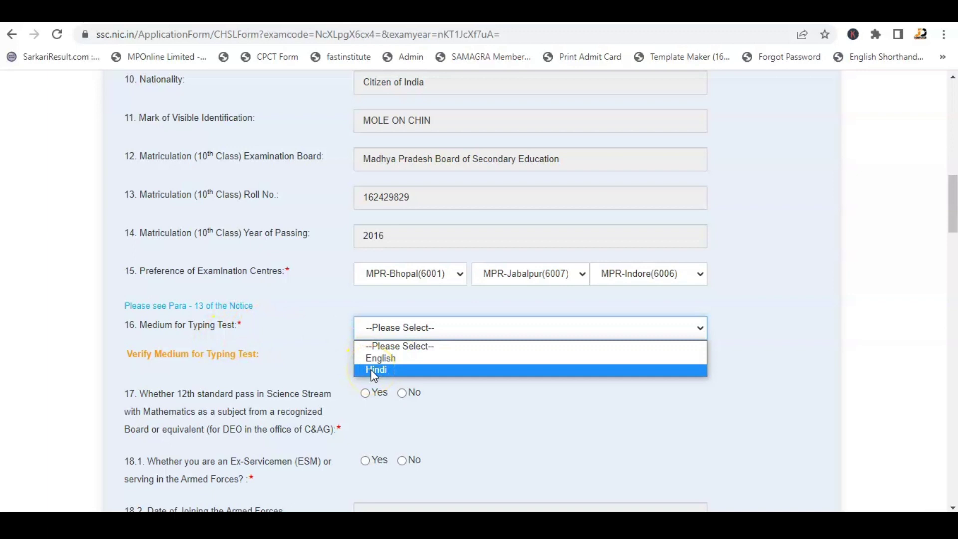
click(373, 372)
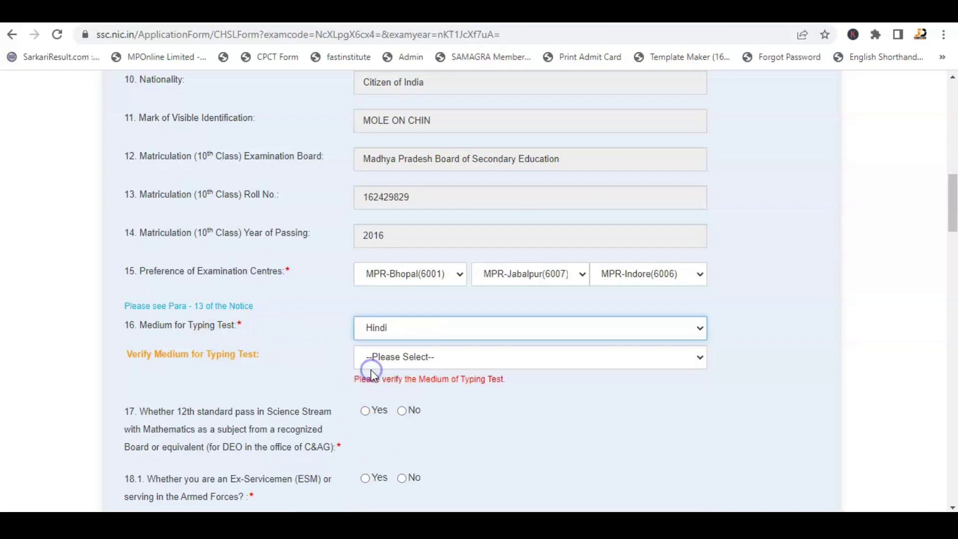
click(377, 360)
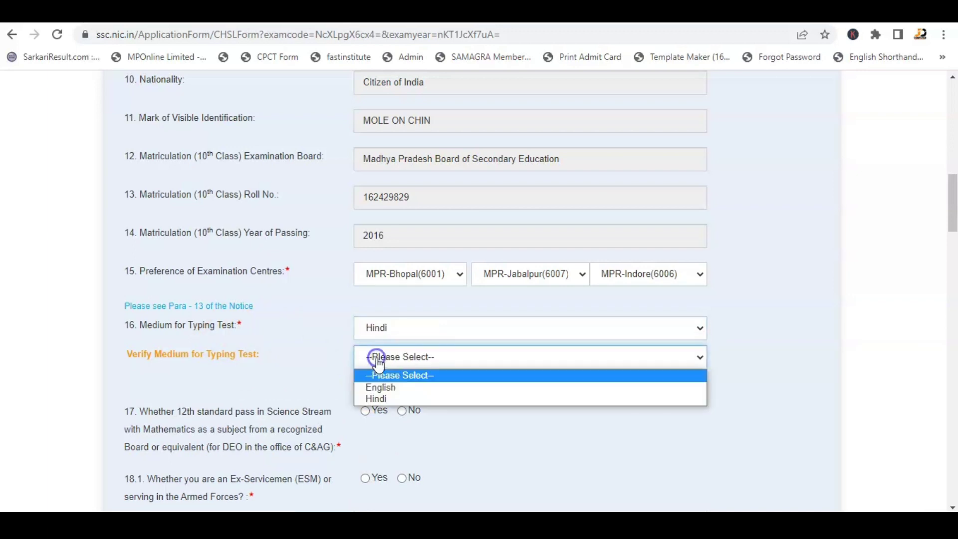
click(375, 397)
click(301, 353)
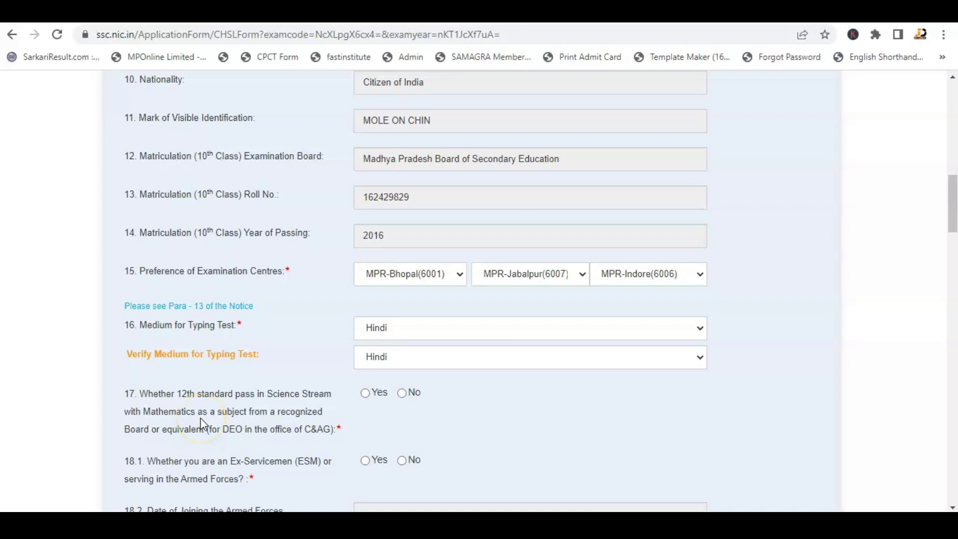
Step: Answer Yes to passing 12th standard in Science with Mathematics and No to being an Ex-Serviceman or serving in the Armed Forces
click(364, 394)
scroll(254, 430, down, 1)
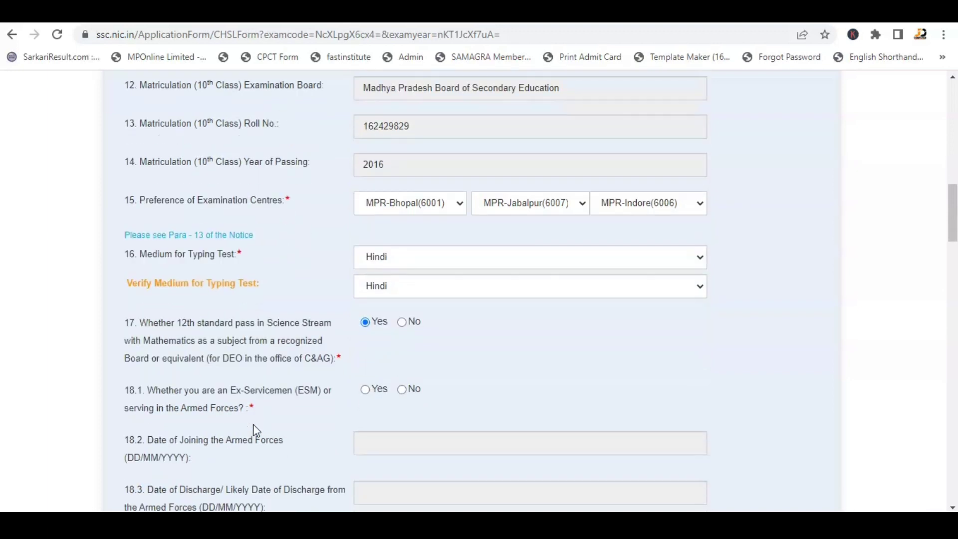
click(402, 323)
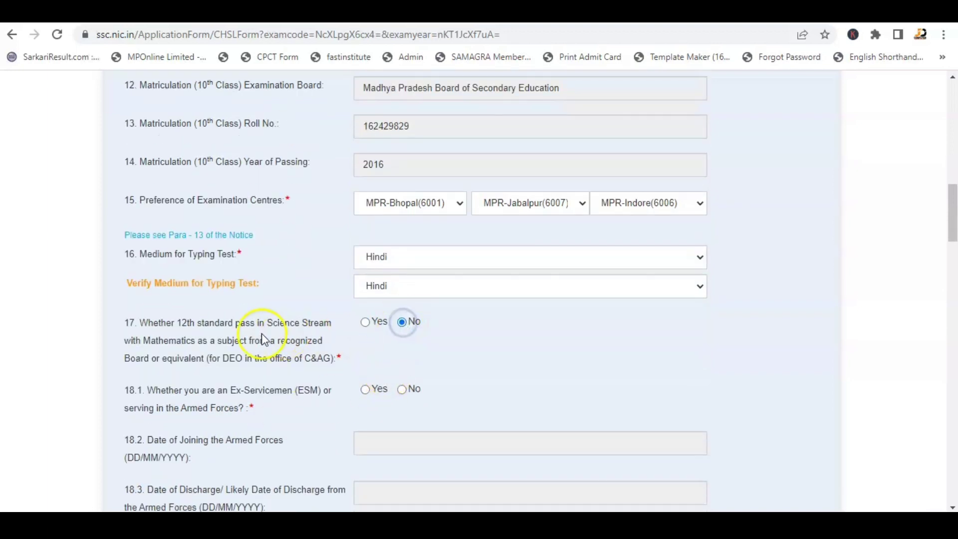
drag(181, 327, 250, 342)
drag(307, 343, 308, 343)
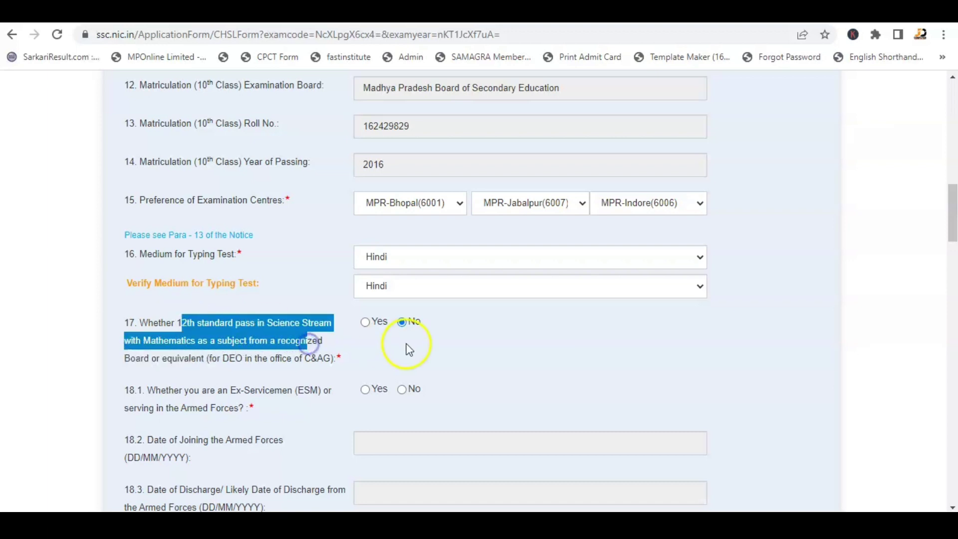
click(366, 323)
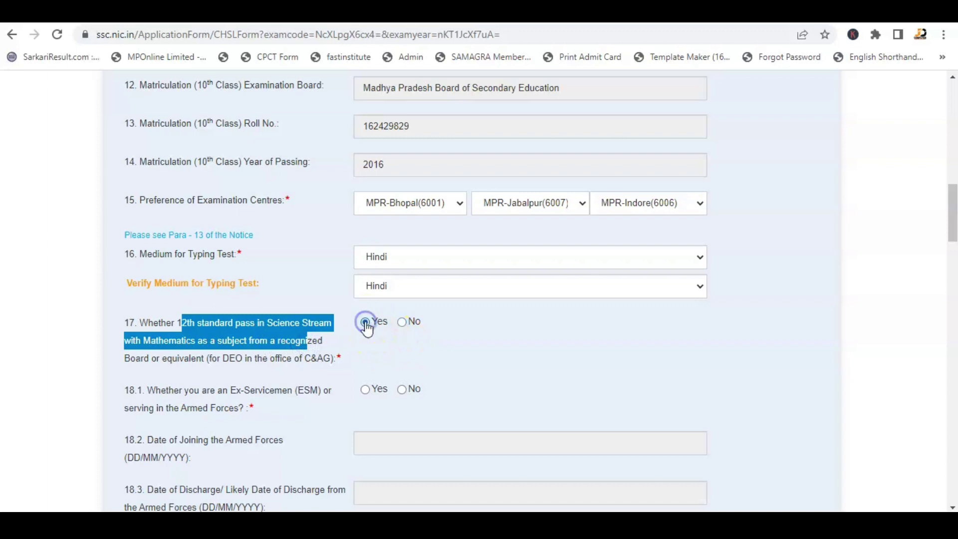
click(402, 389)
Step: Check the age relaxation codes in question 20, and answer No to seeking age relaxation
scroll(404, 397, down, 1)
scroll(402, 398, down, 3)
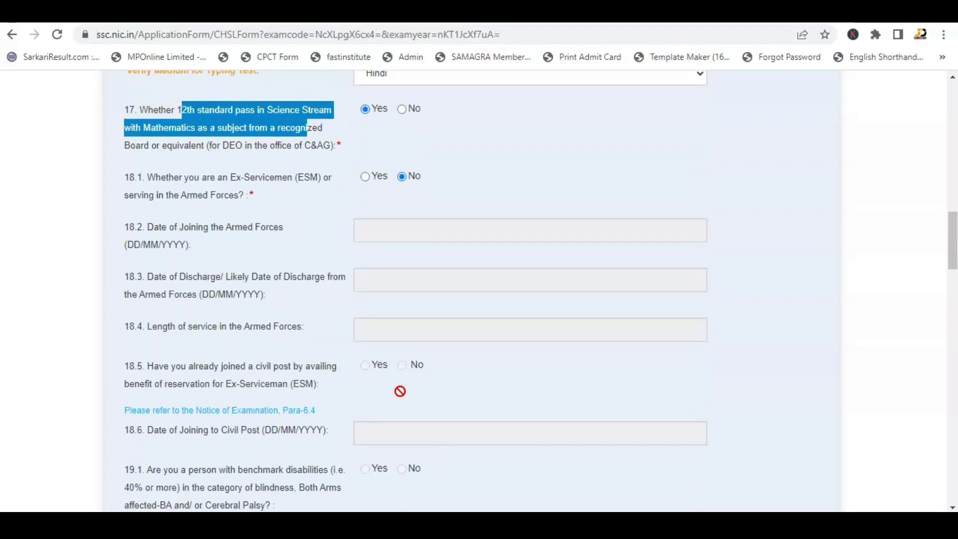
scroll(403, 397, down, 3)
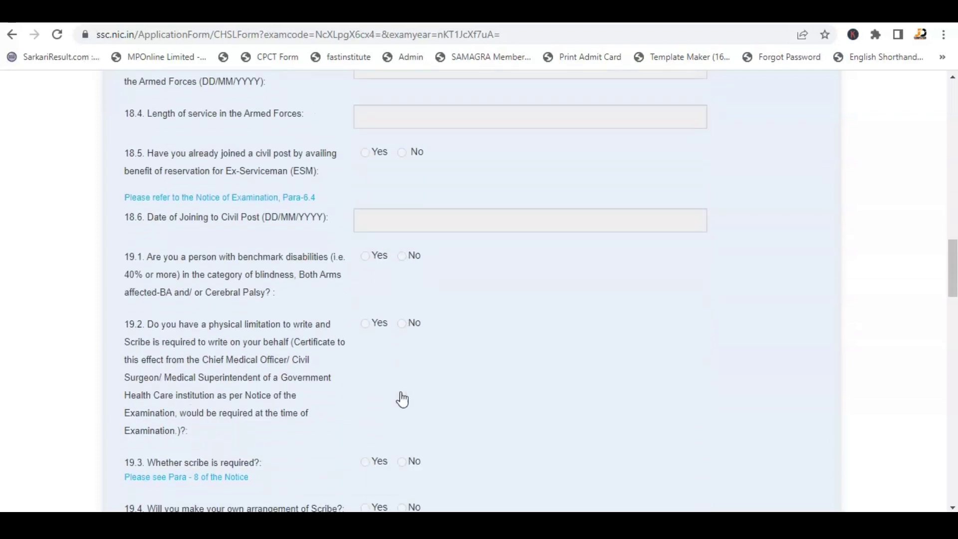
scroll(393, 272, down, 3)
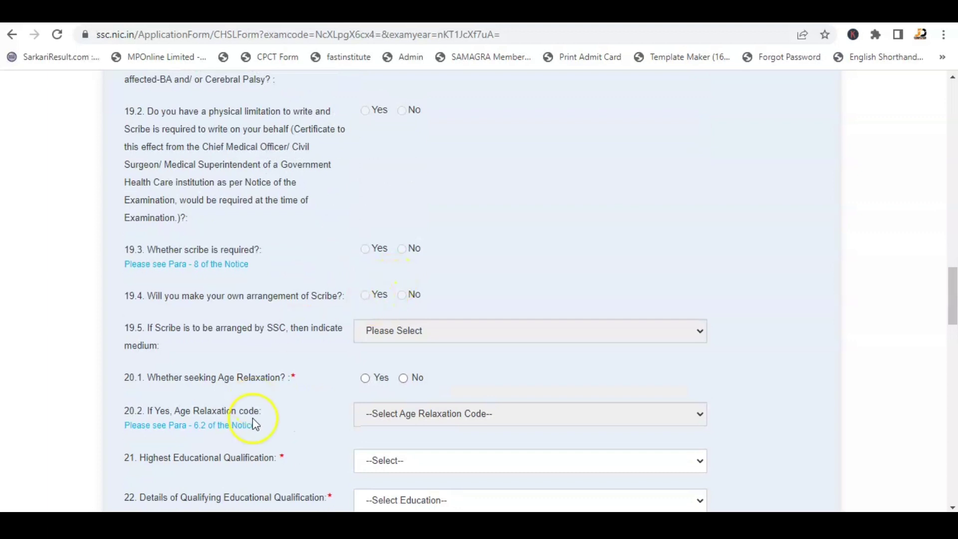
click(366, 379)
click(392, 413)
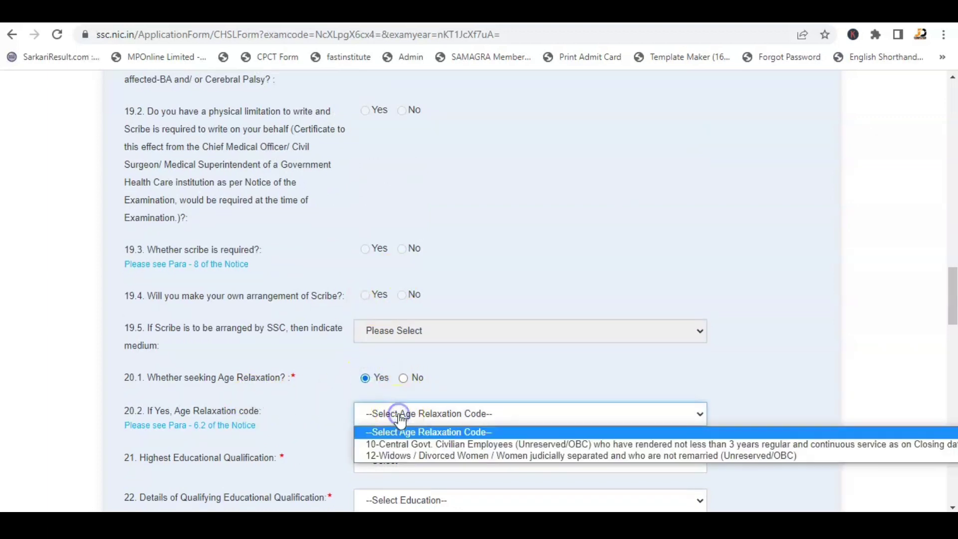
click(404, 378)
Step: Set the highest educational qualification to B.Sc. (9) and the qualifying education to 12th Standard
scroll(329, 421, down, 1)
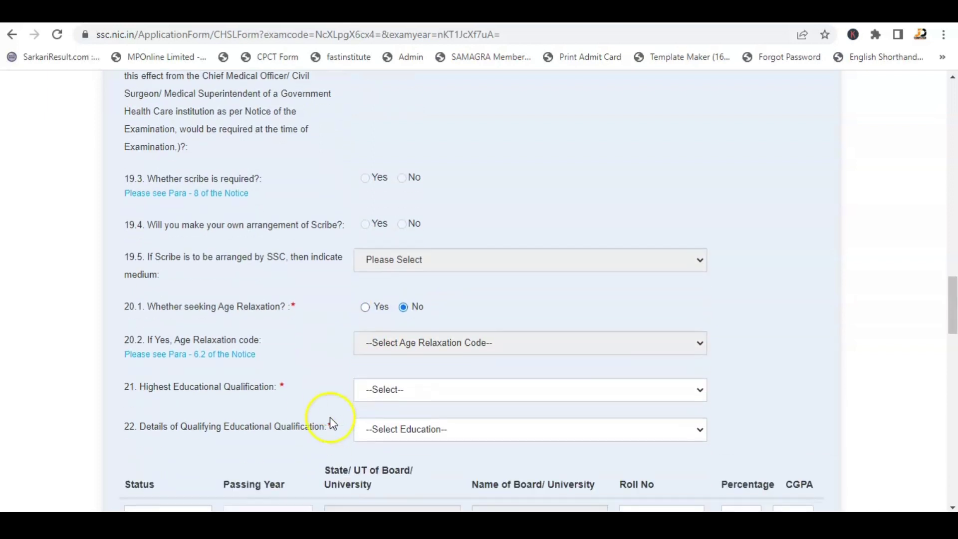
click(427, 397)
scroll(437, 320, down, 3)
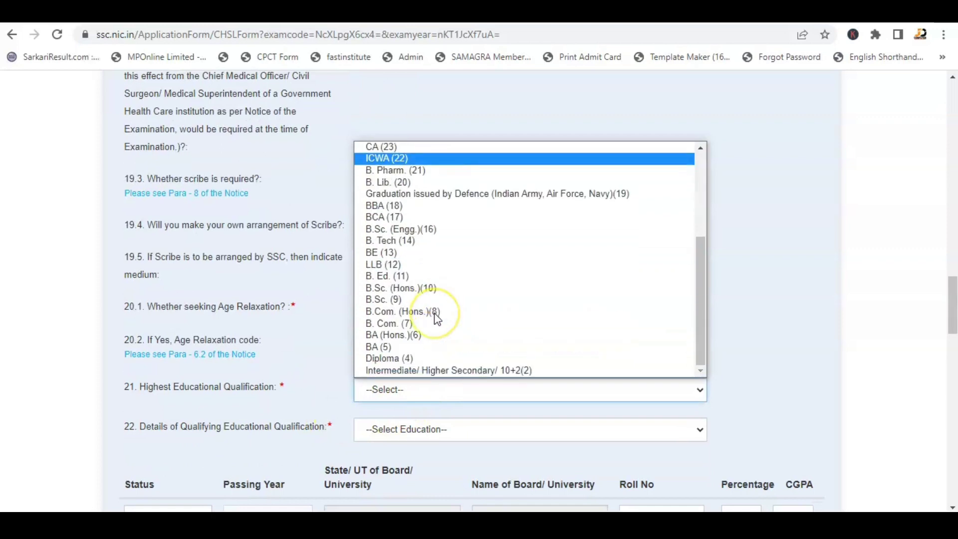
click(408, 298)
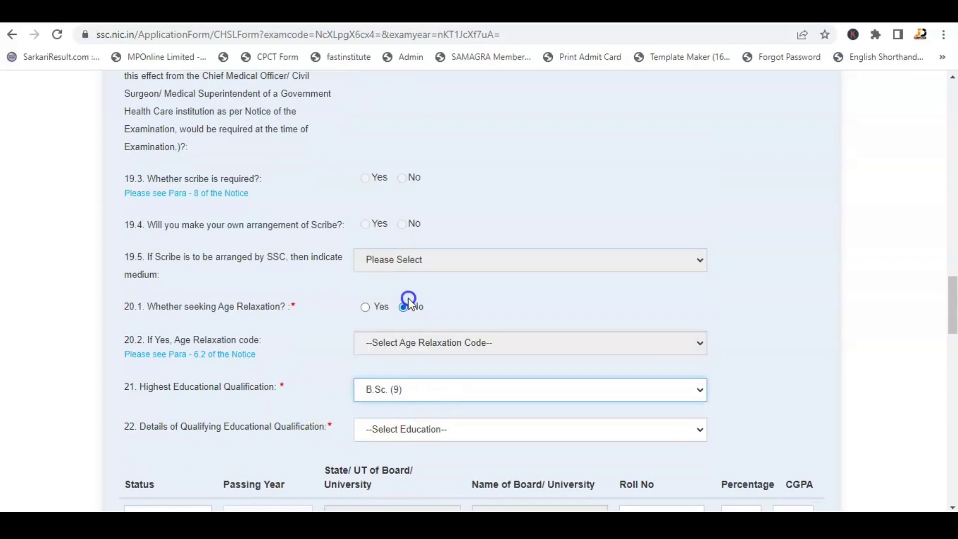
click(441, 434)
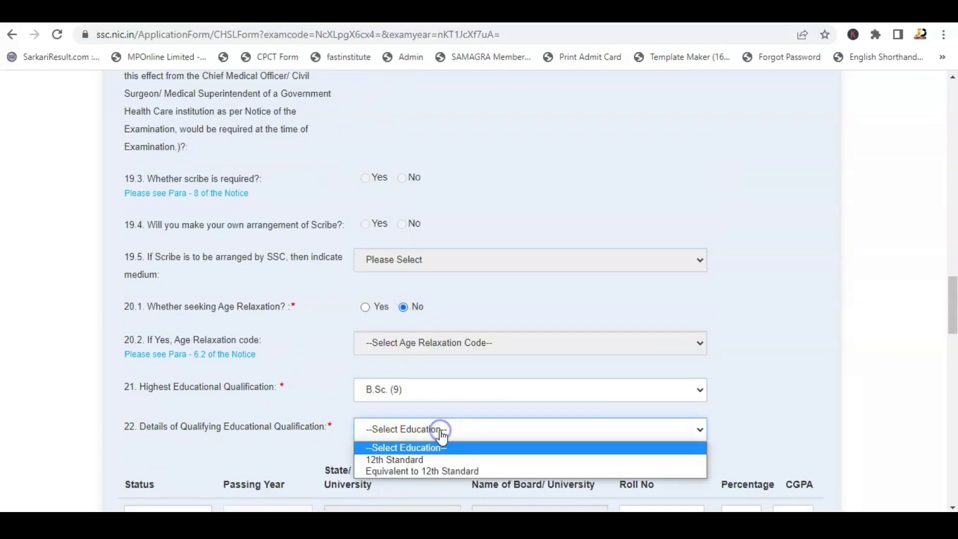
click(429, 457)
Step: Set the 12th Standard status to Appearing and the board's state to Madhya Pradesh
scroll(429, 457, down, 1)
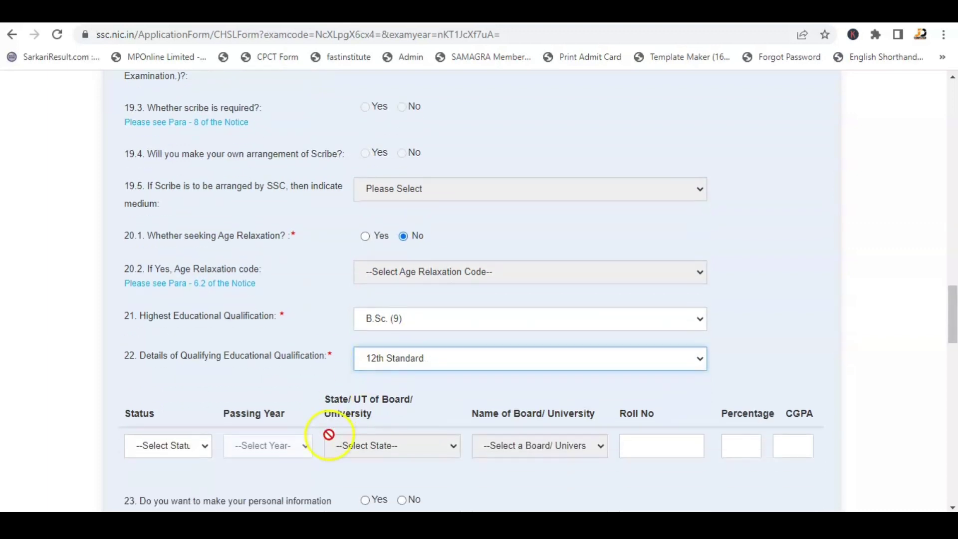
click(186, 452)
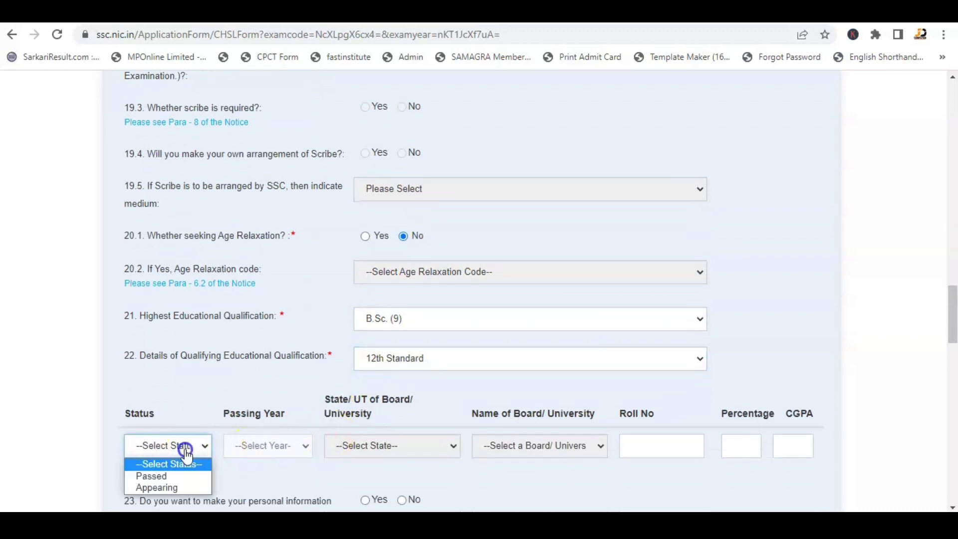
click(164, 487)
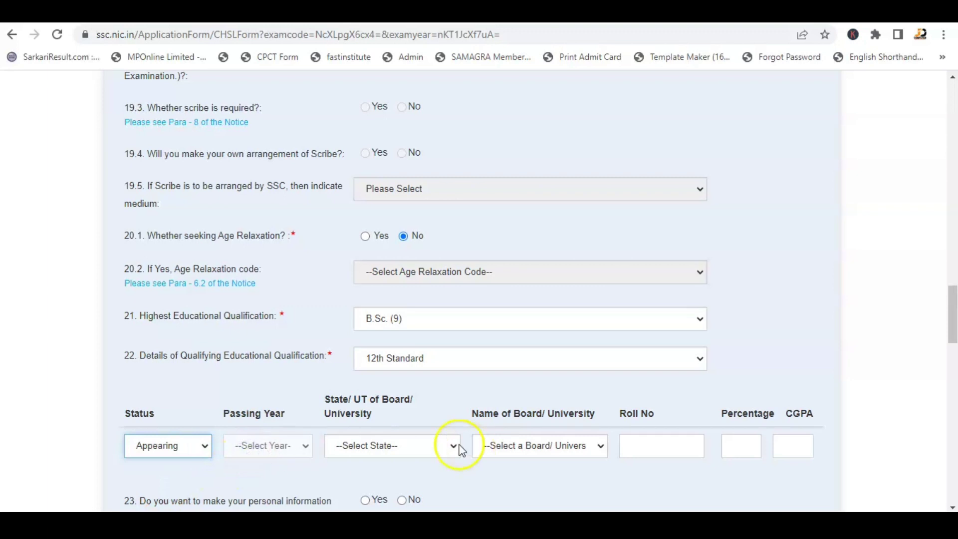
click(432, 447)
scroll(427, 412, down, 5)
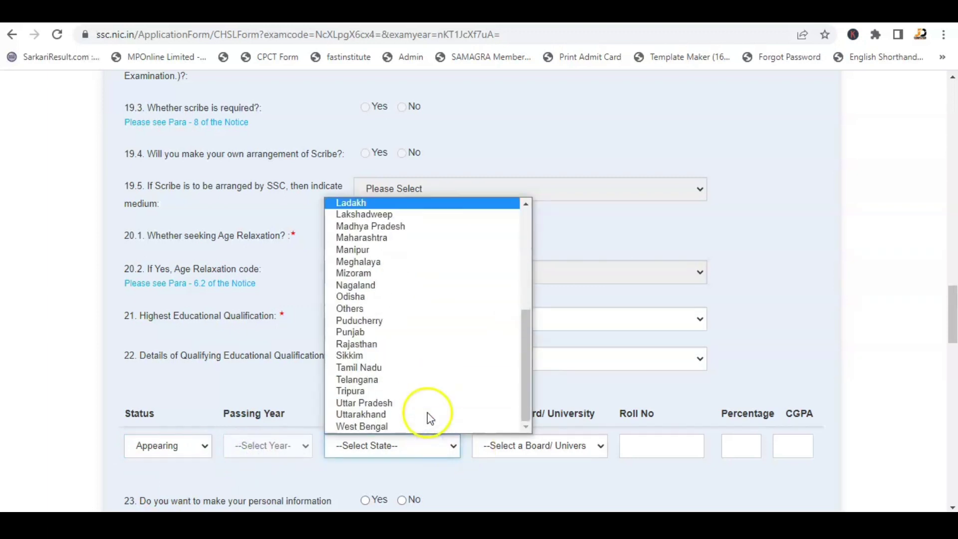
click(389, 227)
Step: Check the boards offered for Madhya Pradesh, and set the board's state to Delhi to check its boards
click(559, 446)
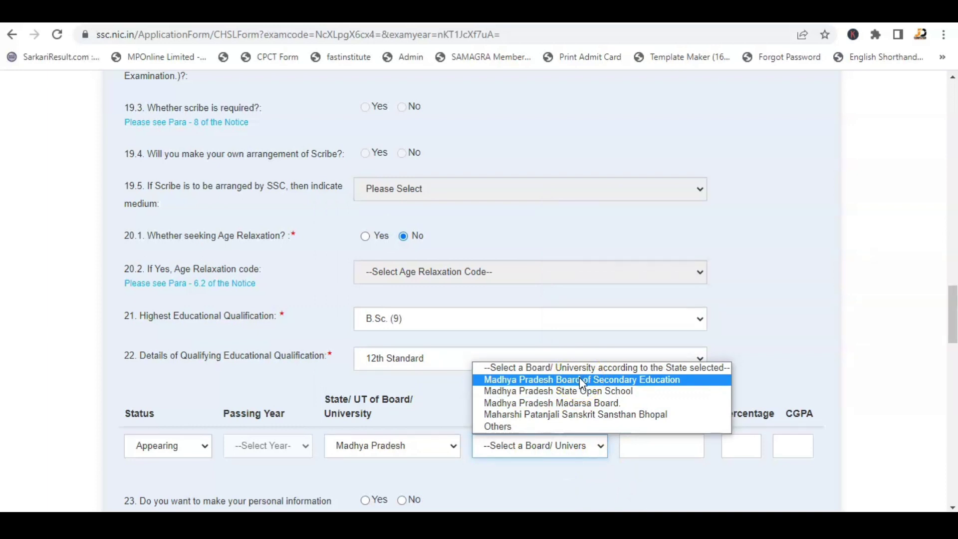
click(414, 446)
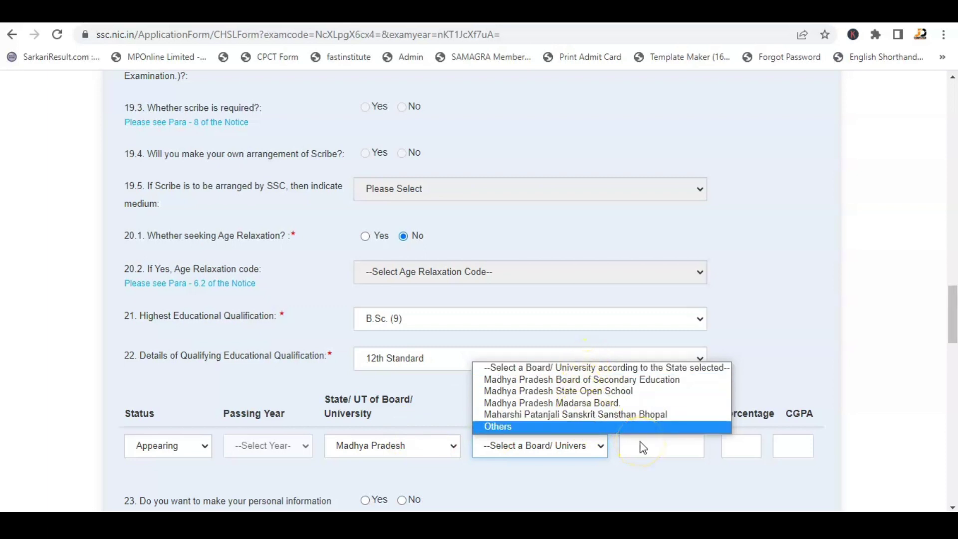
click(414, 446)
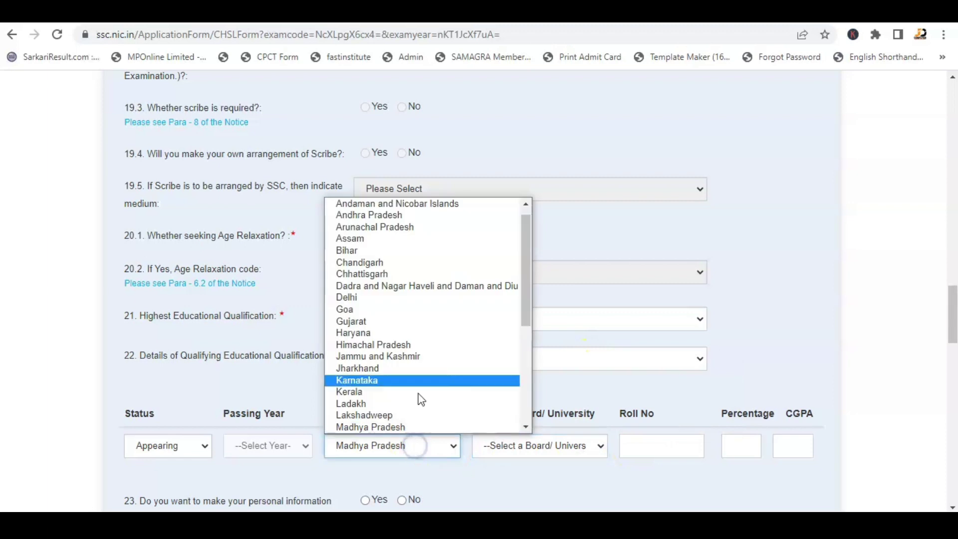
scroll(420, 380, down, 3)
scroll(418, 370, up, 5)
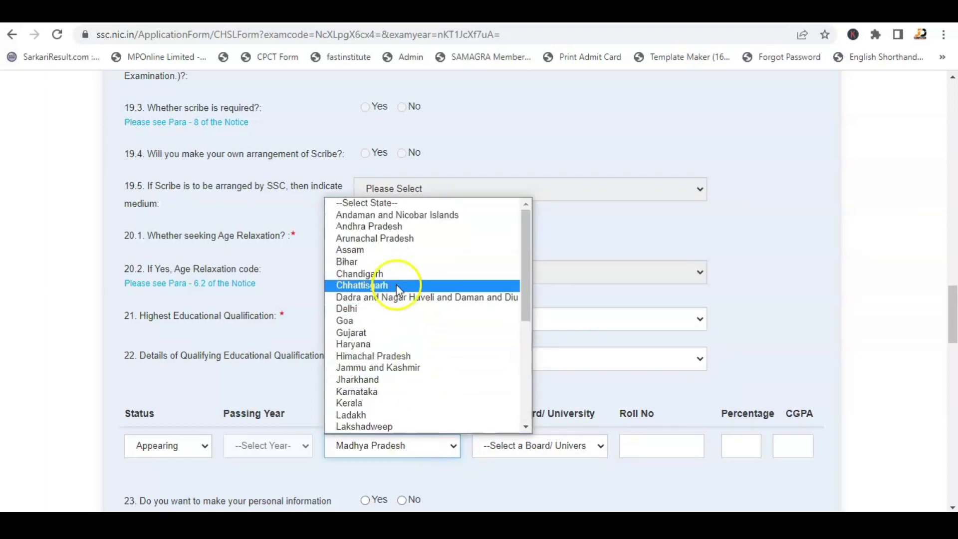
click(380, 308)
click(567, 459)
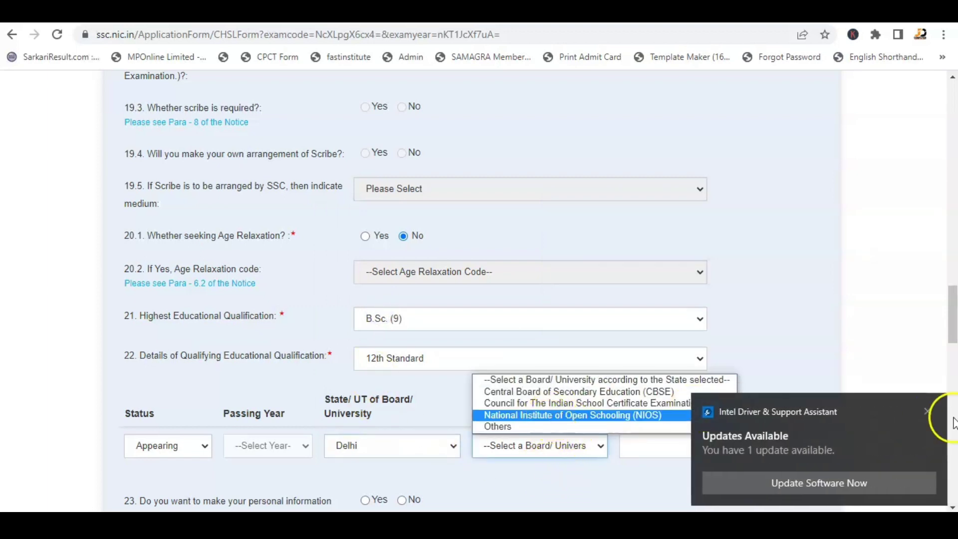
click(926, 410)
click(546, 444)
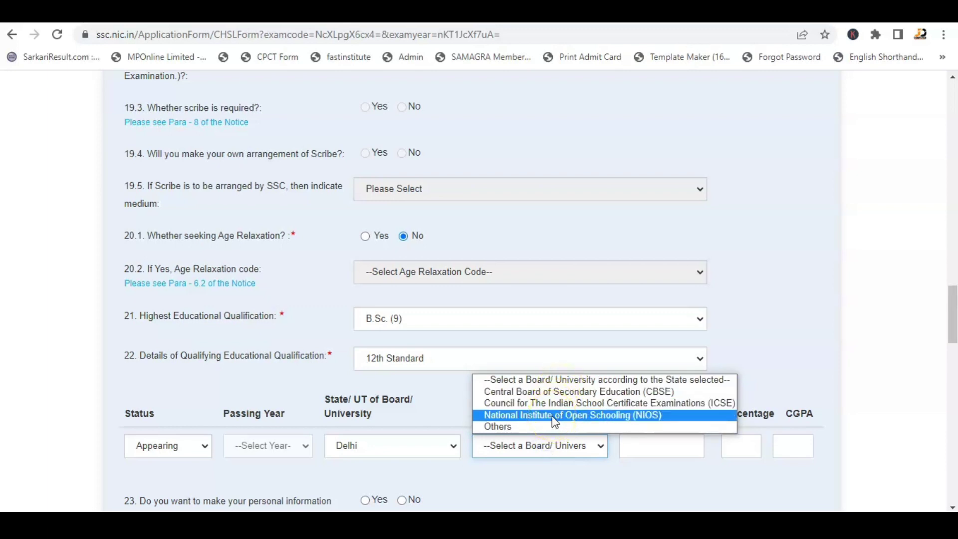
click(556, 396)
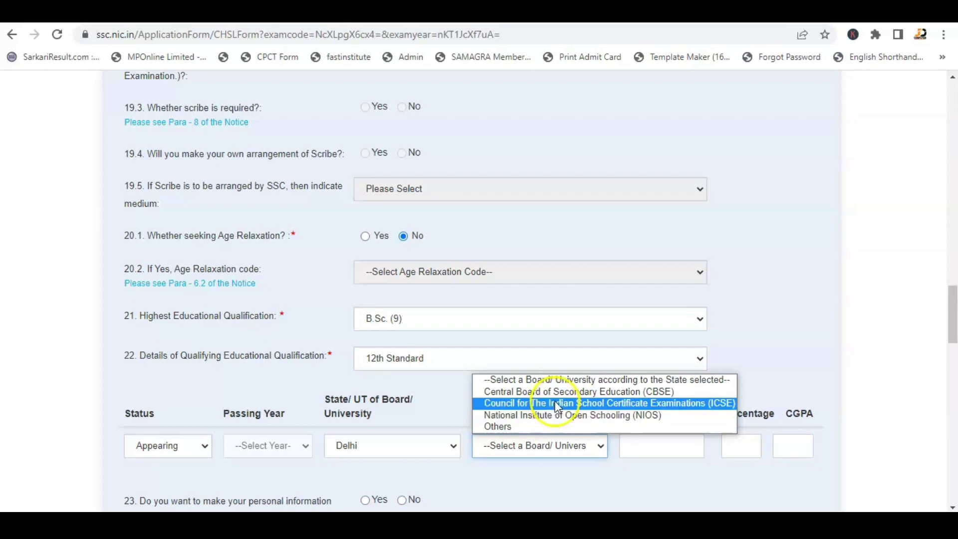
Step: Set the board's state back to Madhya Pradesh and the board to Madhya Pradesh Board of Secondary Education
click(405, 447)
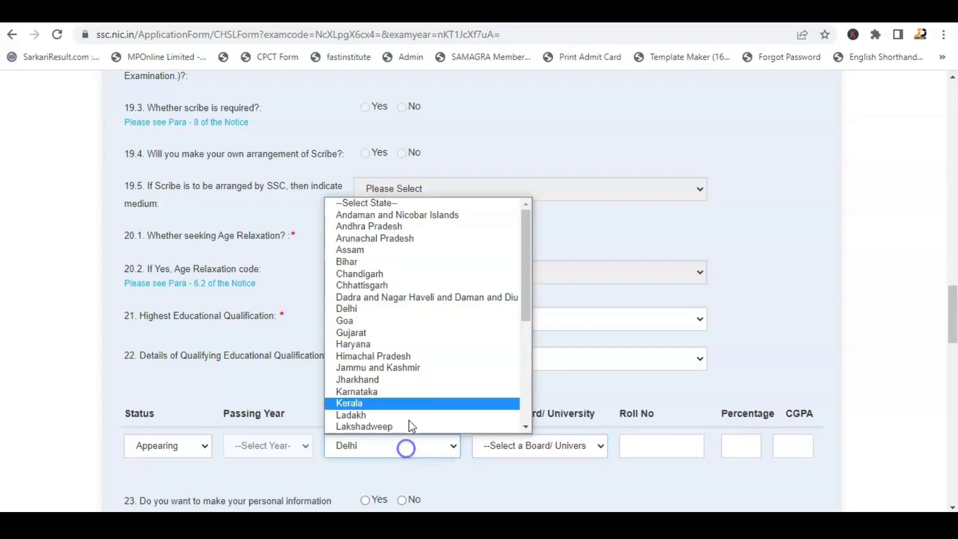
scroll(417, 391, down, 5)
click(414, 225)
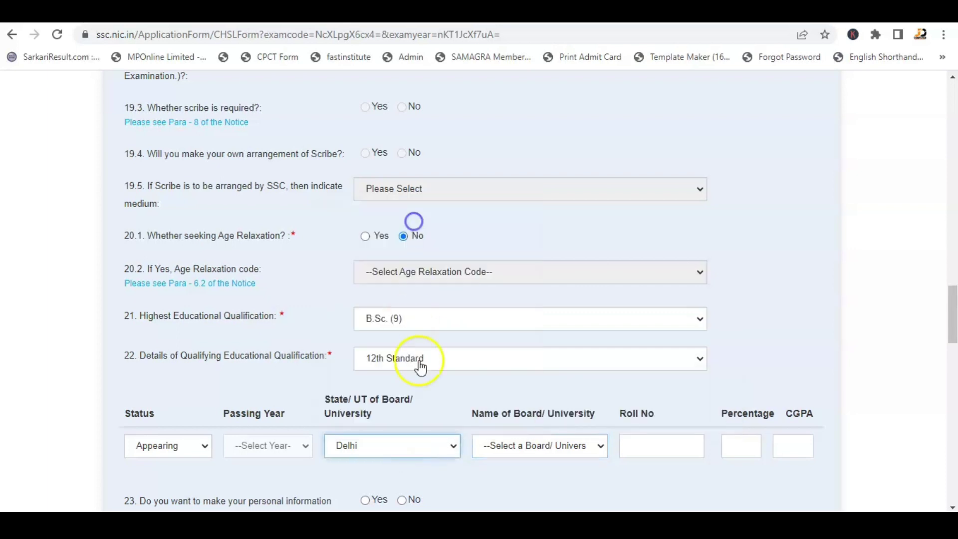
click(546, 448)
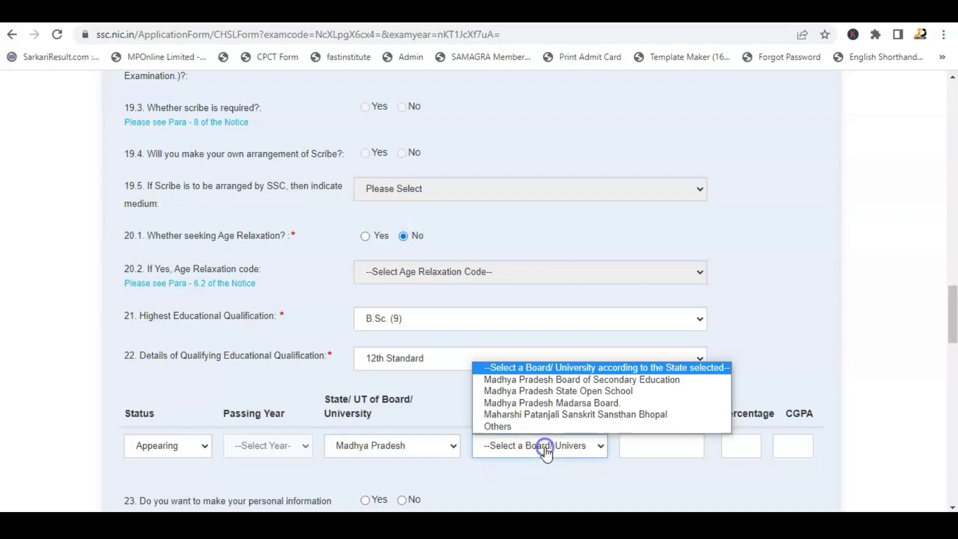
click(557, 380)
click(659, 456)
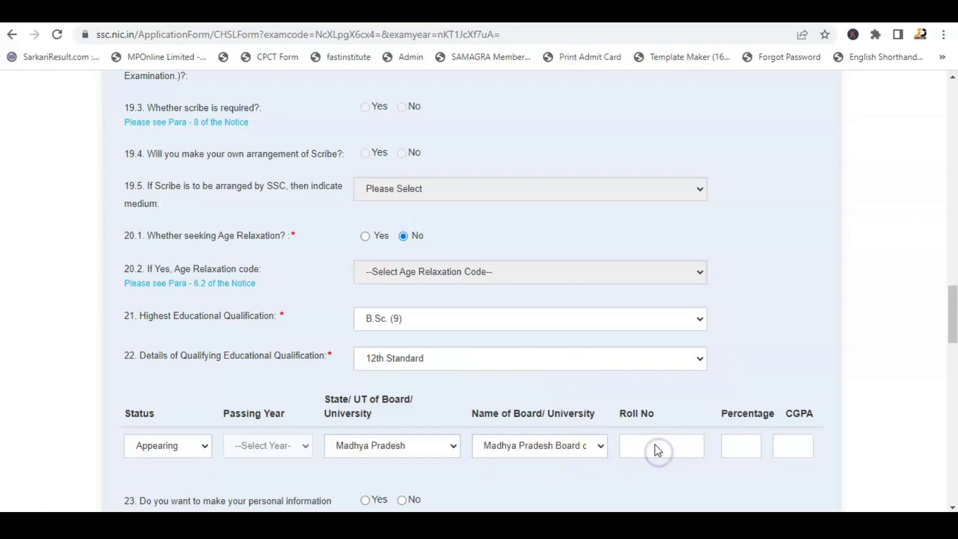
click(729, 447)
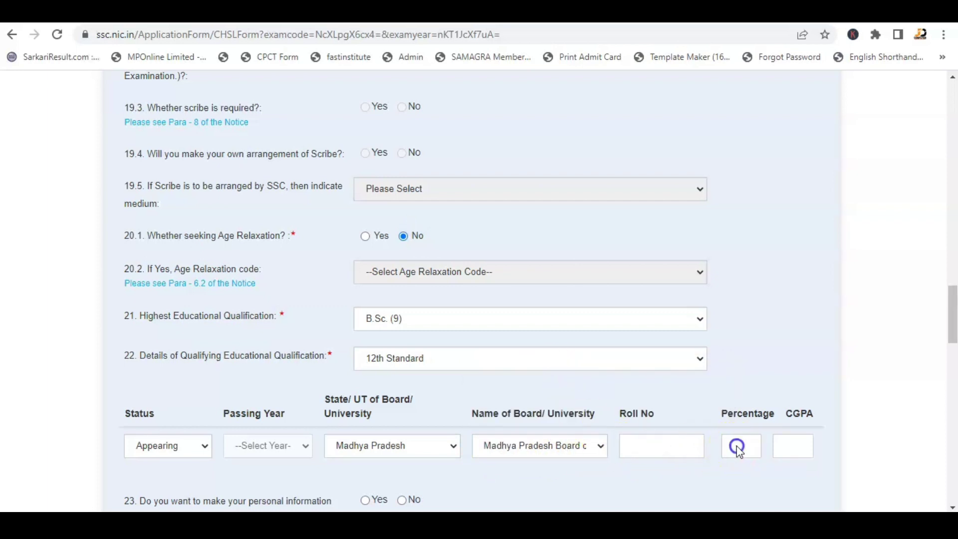
click(788, 444)
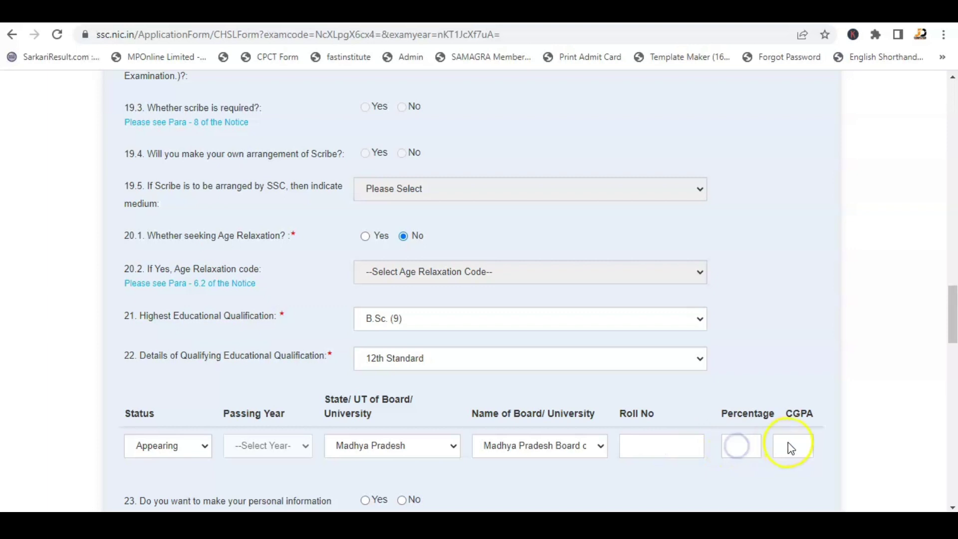
Step: Set the 12th Standard status to Passed and the passing year to 2016
click(176, 445)
click(171, 476)
click(260, 449)
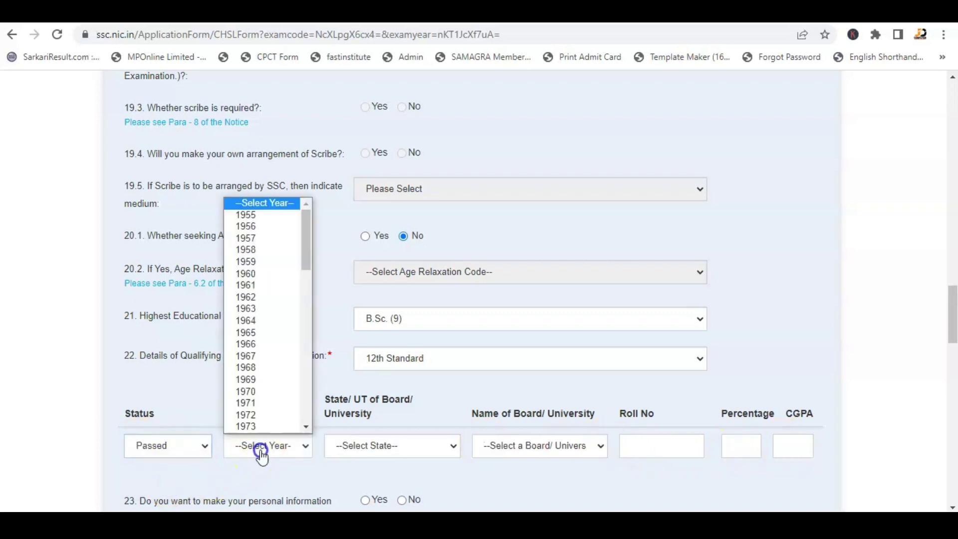
scroll(270, 392, down, 15)
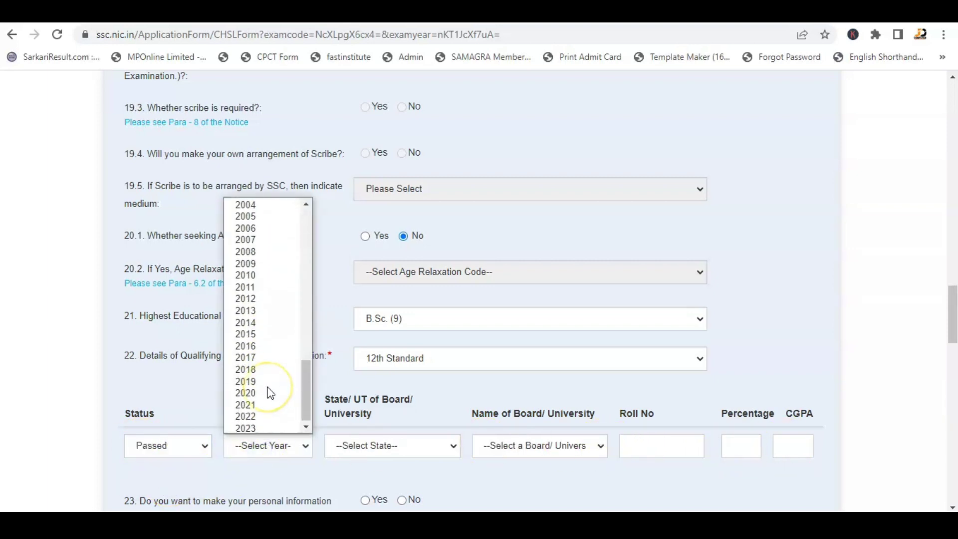
click(261, 348)
Step: For the passed 12th Standard entry, choose Madhya Pradesh as the state and Madhya Pradesh Board of Secondary Education as the board
click(396, 452)
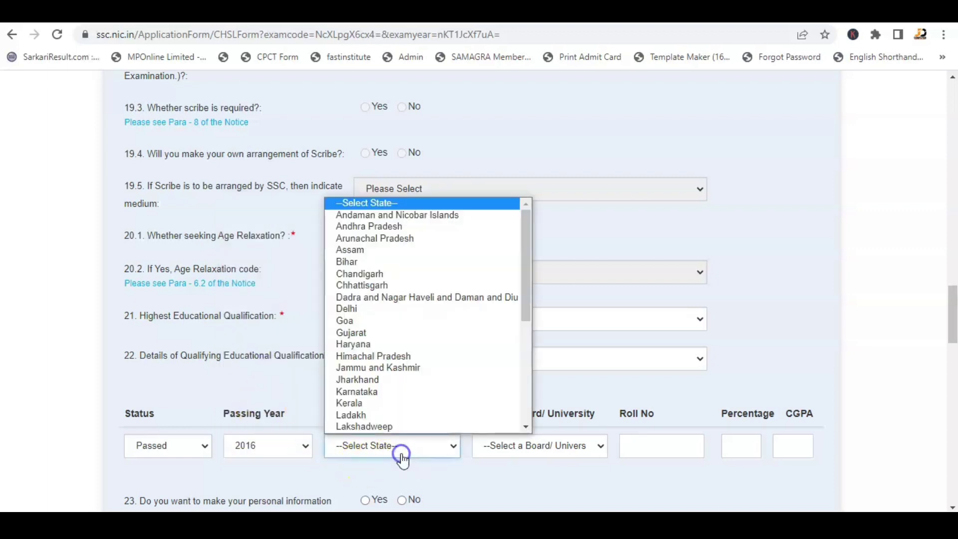
scroll(410, 392, down, 6)
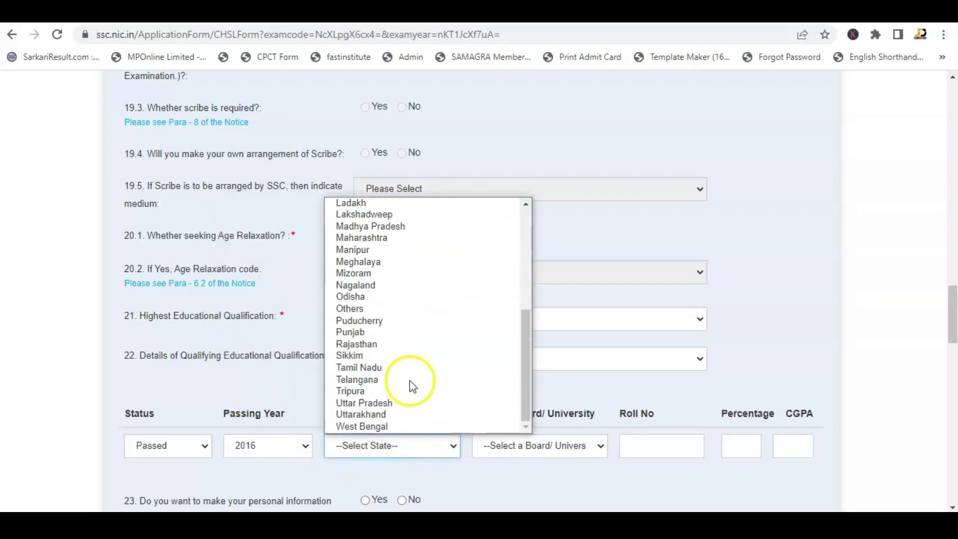
click(461, 231)
click(540, 452)
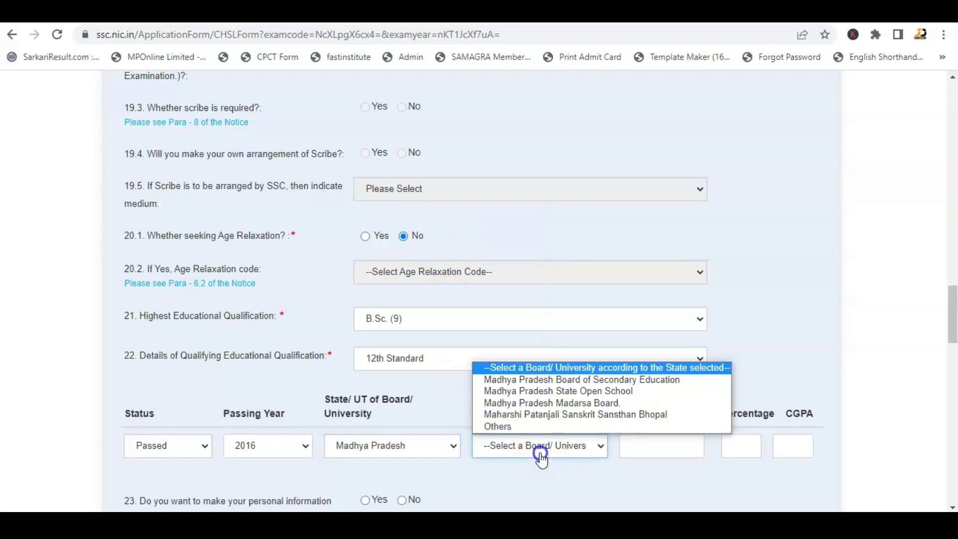
click(597, 383)
click(671, 450)
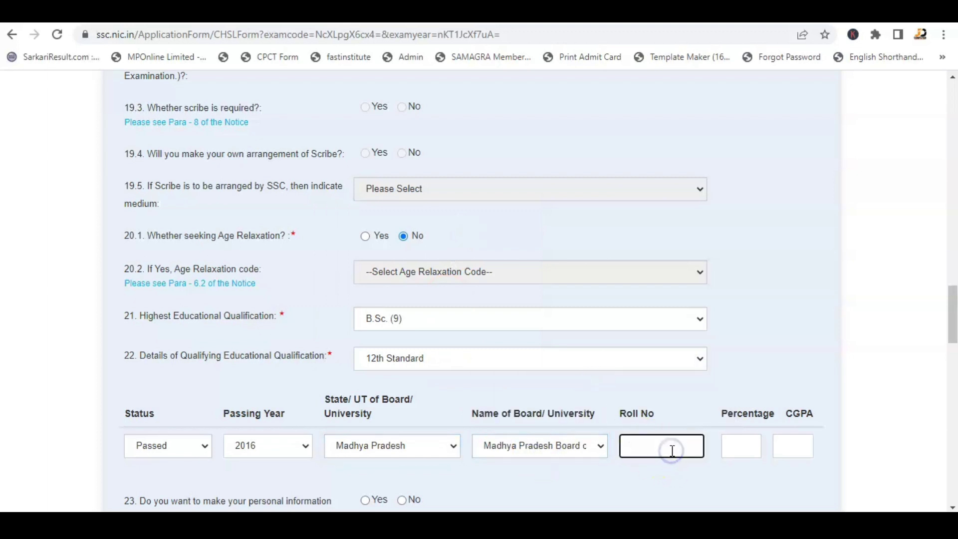
click(746, 451)
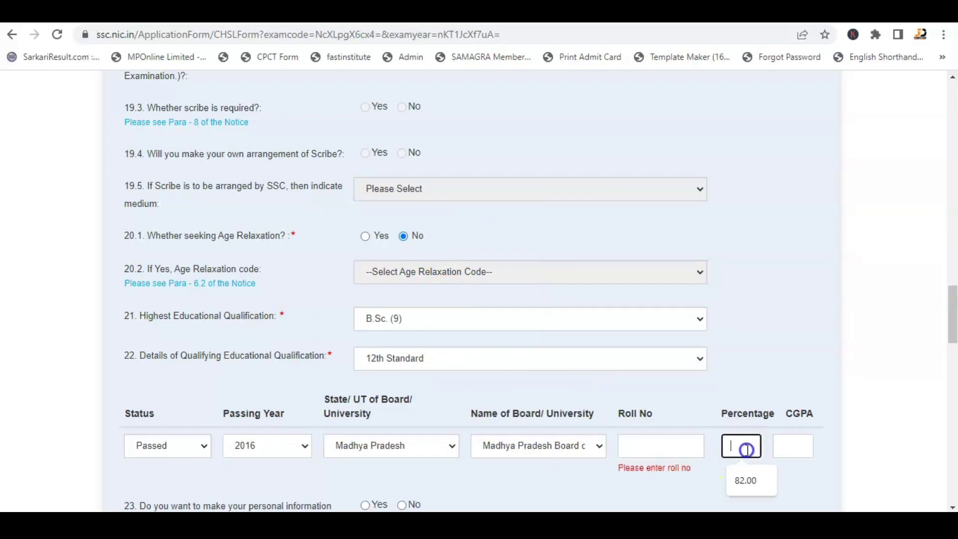
click(752, 388)
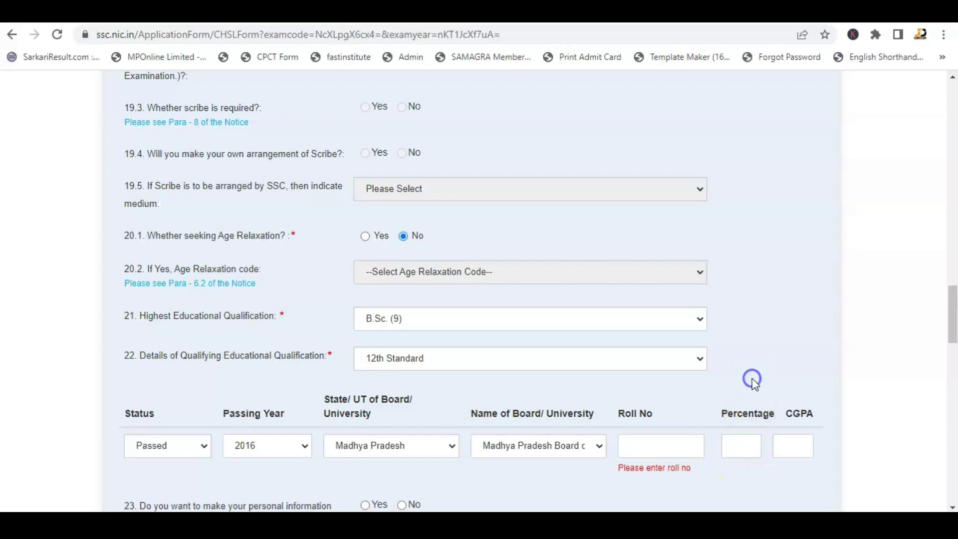
Step: Answer Yes to sharing personal information for job opportunities and to the photograph being taken on or after 06-September-2022
scroll(384, 481, down, 1)
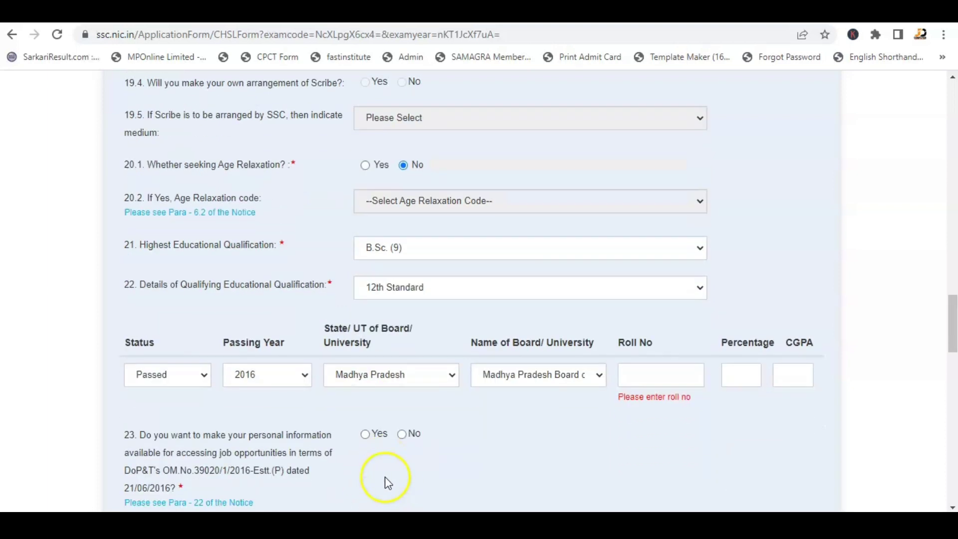
click(365, 434)
scroll(464, 276, down, 10)
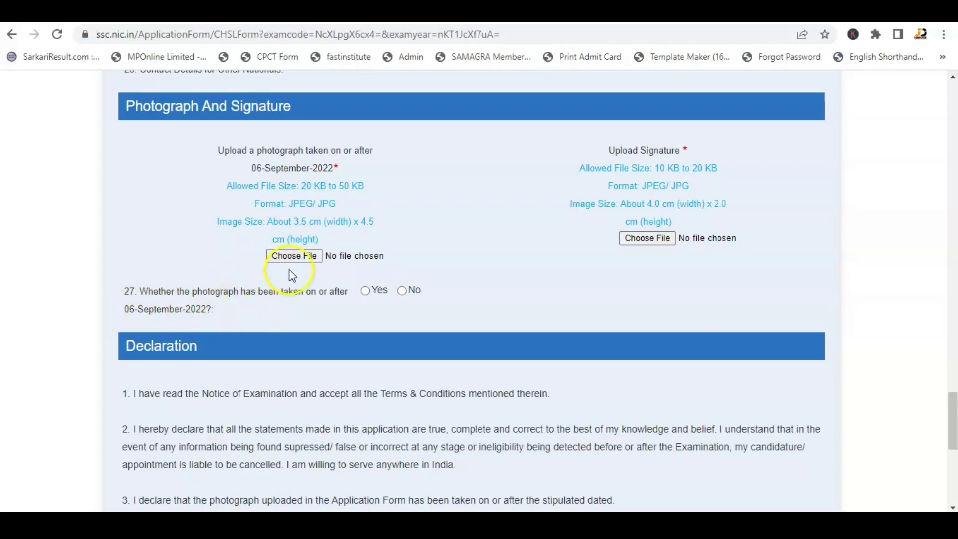
scroll(657, 259, down, 3)
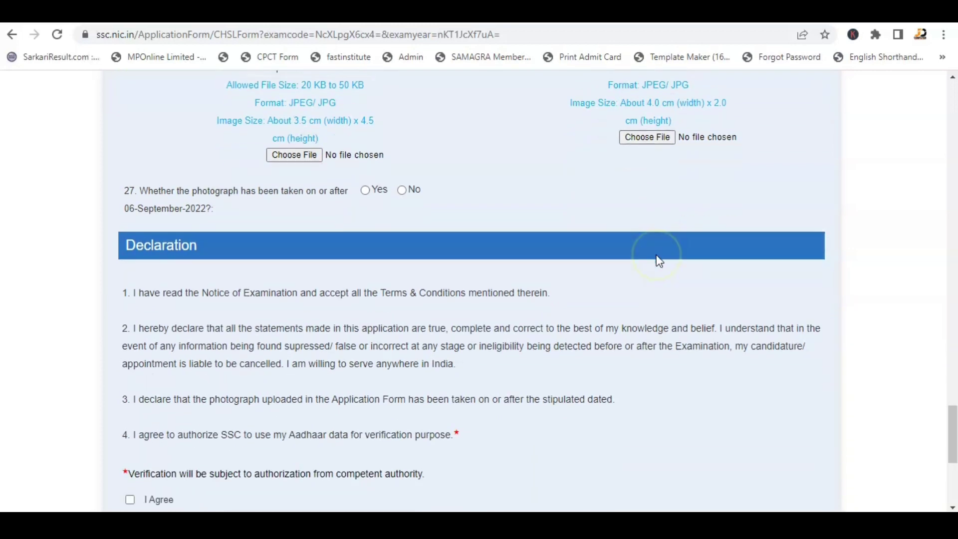
click(365, 148)
Step: Agree to the declaration and enter the captcha text
scroll(181, 323, down, 4)
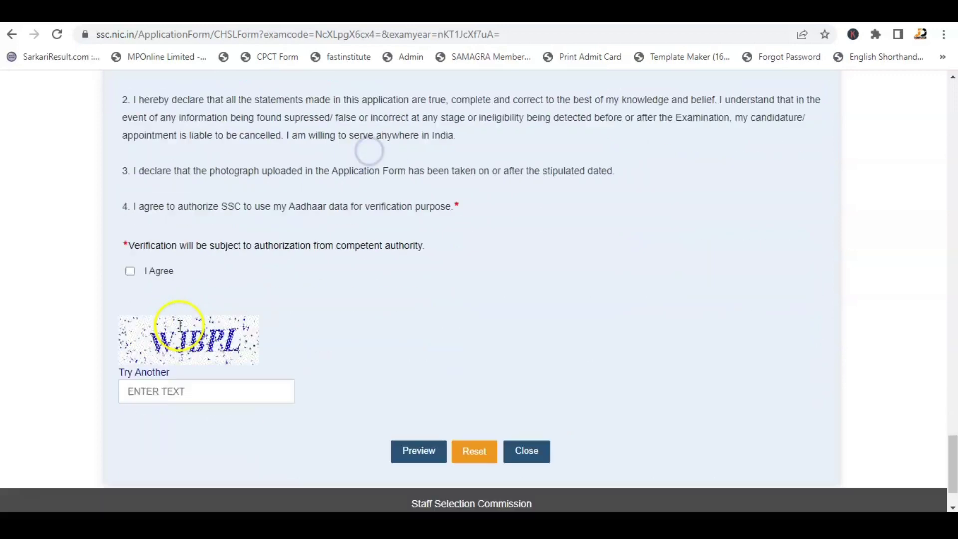
click(170, 373)
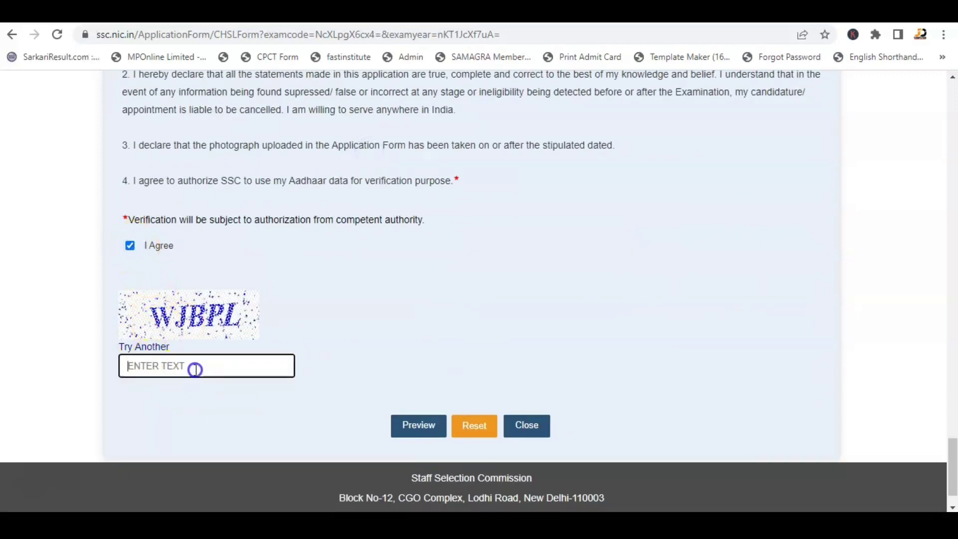
text(W)
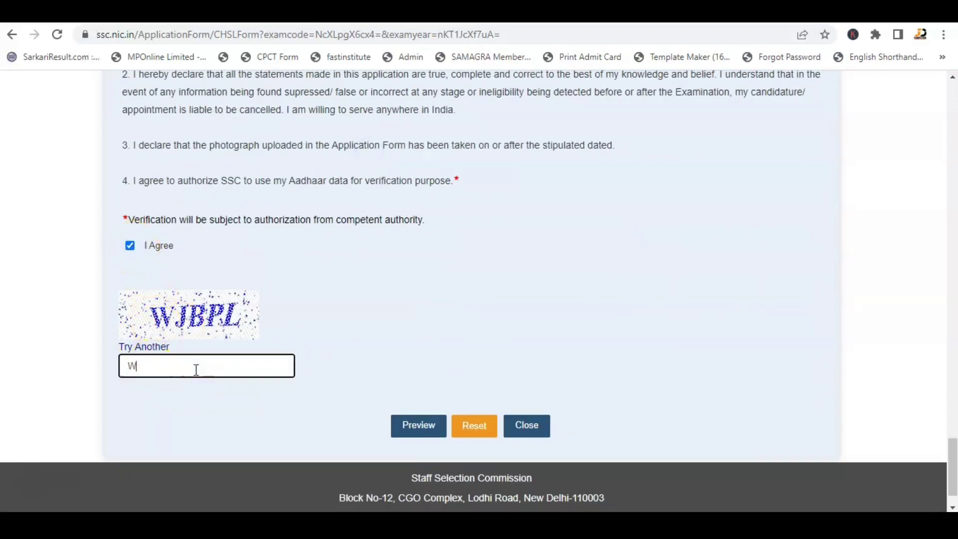
text(JBPL)
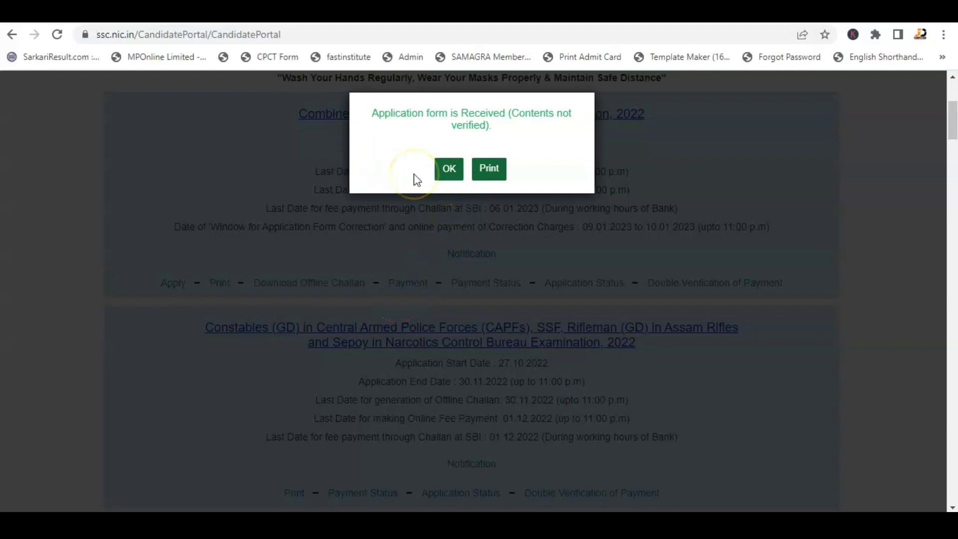
Step: Open the print version of the received application form
click(489, 170)
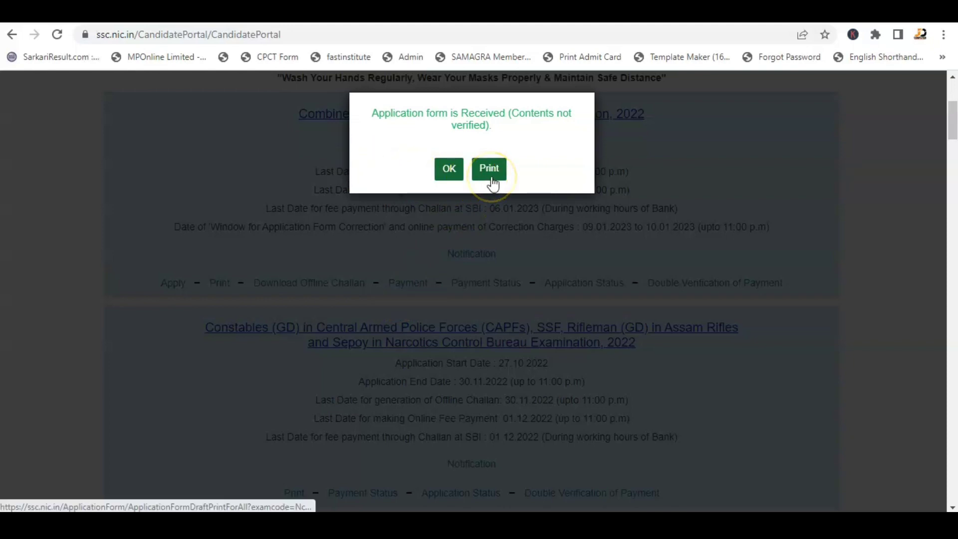